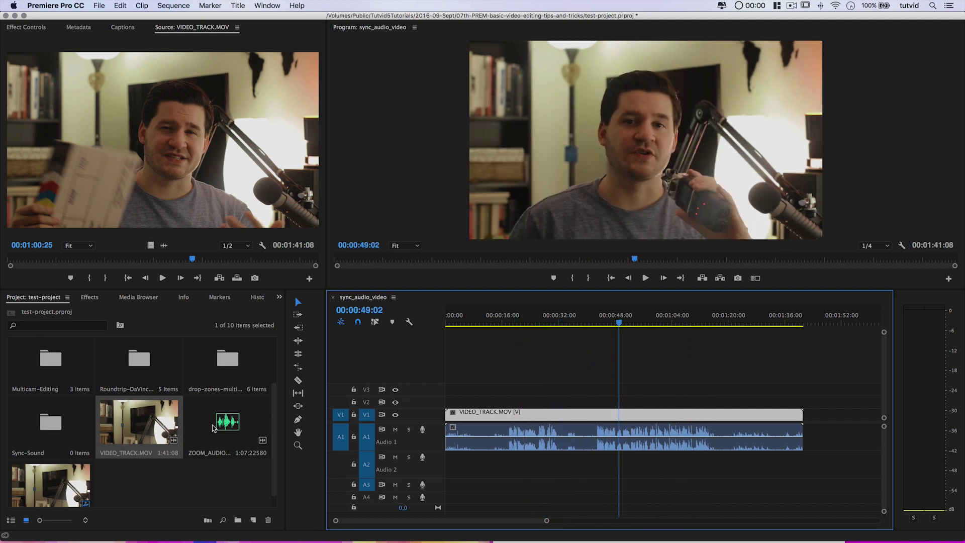
# Place the ZOOM_AUDIO clip on audio track A2 beneath the camera audio and select it in the timeline
pyautogui.moveTo(212, 427)
pyautogui.mouseDown()
pyautogui.moveTo(535, 527)
pyautogui.moveTo(515, 458)
pyautogui.moveTo(473, 459)
pyautogui.moveTo(513, 458)
pyautogui.moveTo(495, 458)
pyautogui.mouseUp()
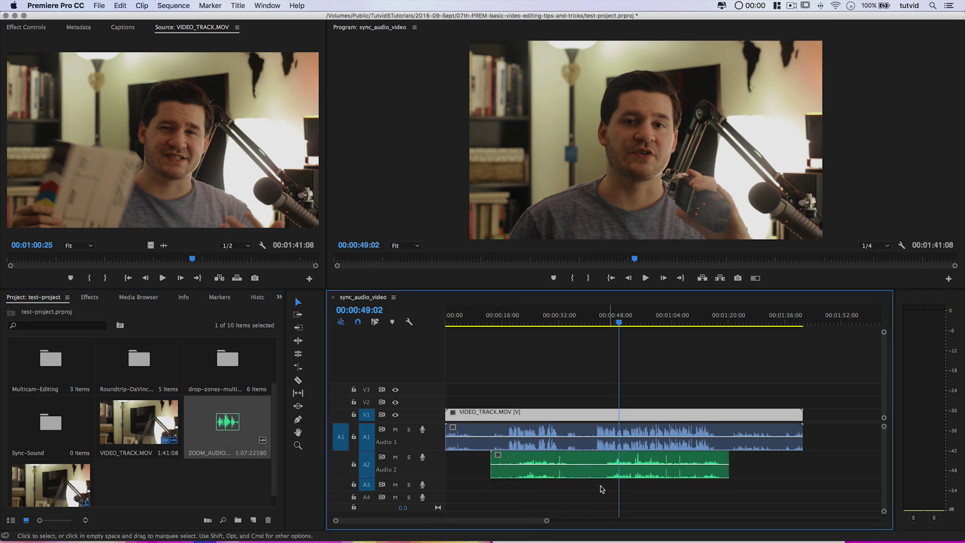
pyautogui.moveTo(515, 316); pyautogui.dragTo(534, 317)
pyautogui.moveTo(515, 484); pyautogui.dragTo(570, 454)
pyautogui.moveTo(603, 493); pyautogui.dragTo(726, 457)
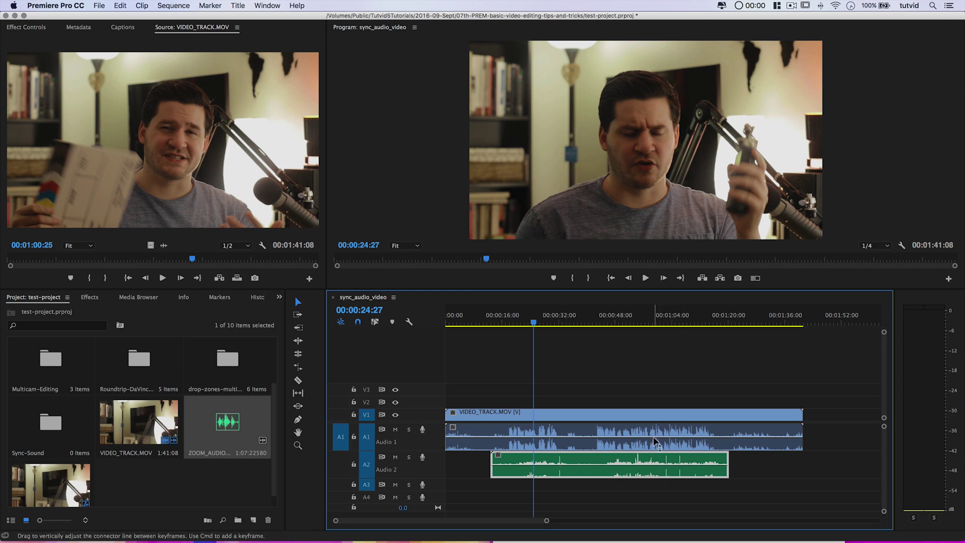
# Position the playhead on the clapboard spike in the camera audio at 00:00:59:22
pyautogui.moveTo(660, 321); pyautogui.dragTo(657, 322)
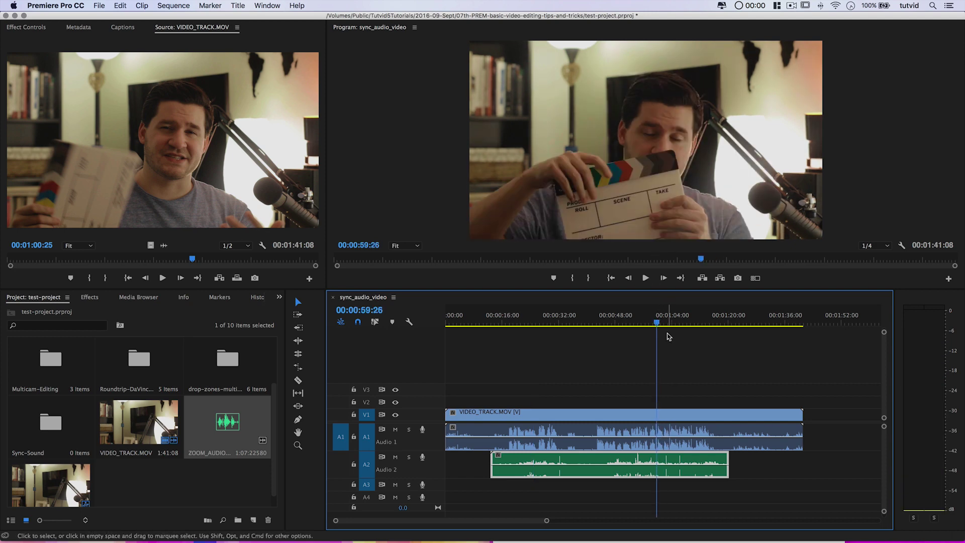
pyautogui.press('=')
pyautogui.press('=')
pyautogui.press('=')
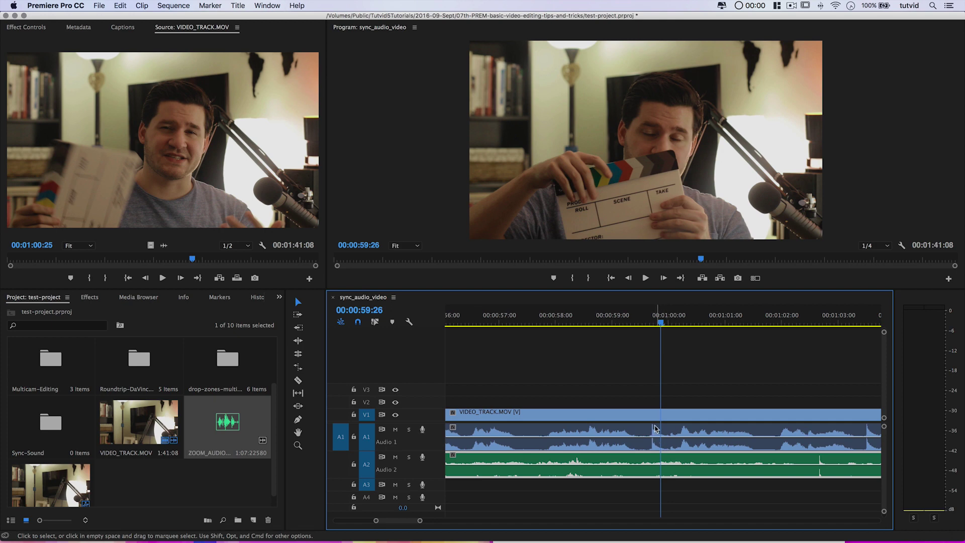
pyautogui.moveTo(662, 326); pyautogui.dragTo(652, 321)
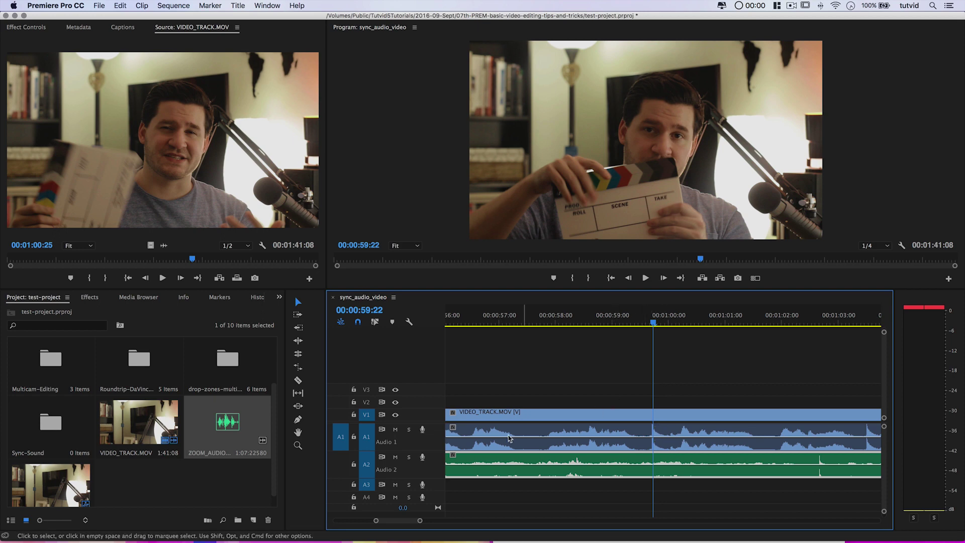
# Expand the heights of audio tracks A1 and A2 to enlarge their waveforms
pyautogui.doubleClick(401, 437)
pyautogui.scroll(8, 400, 436)
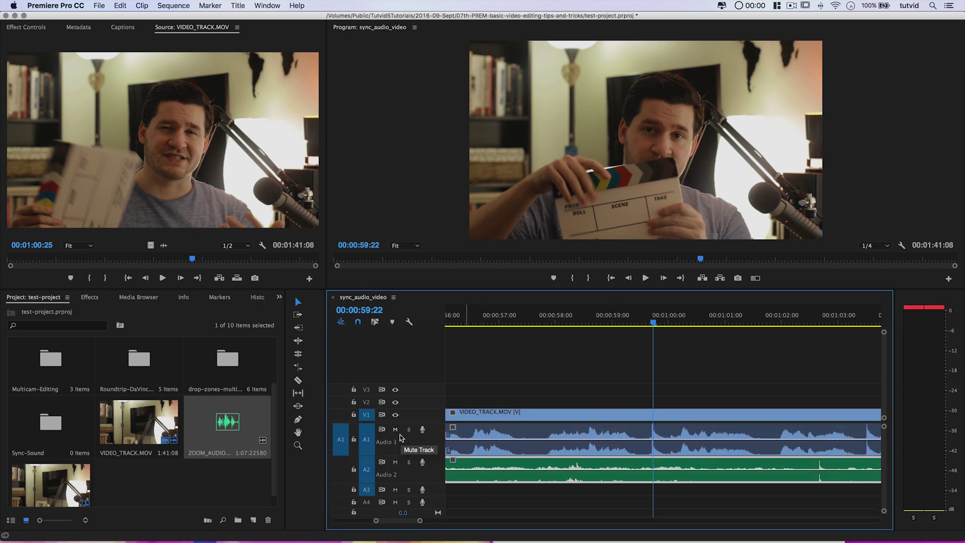
pyautogui.scroll(5, 407, 482)
# Slide the A2 audio clip until its clap spikes line up with the camera audio's, and play back from 00:00:59:00
pyautogui.press('-')
pyautogui.press('-')
pyautogui.press('-')
pyautogui.press('-')
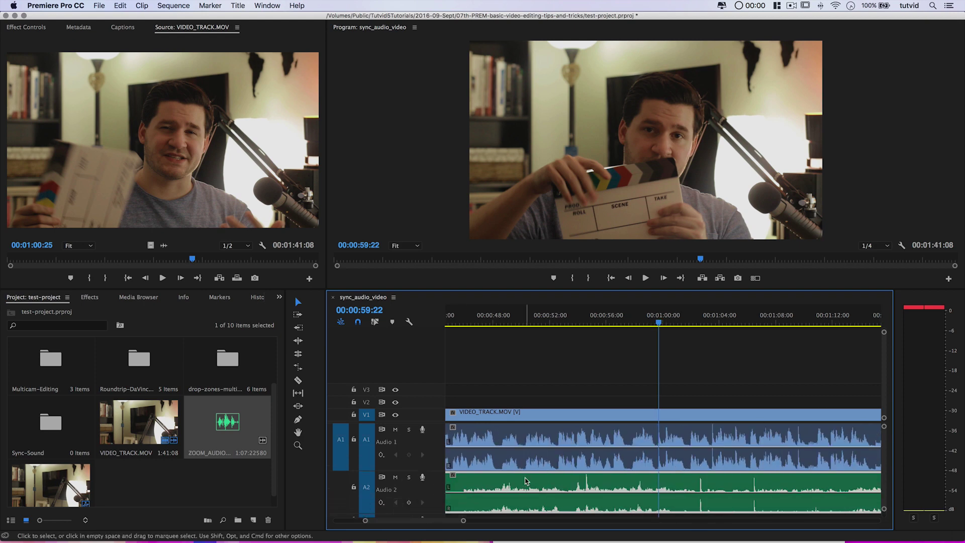
pyautogui.moveTo(746, 486); pyautogui.dragTo(531, 501)
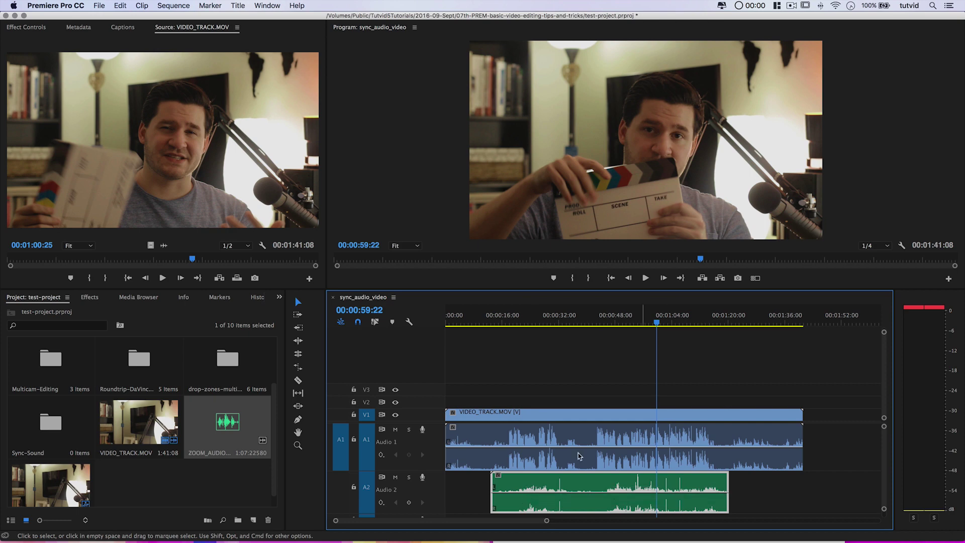
pyautogui.press('=')
pyautogui.press('=')
pyautogui.press('=')
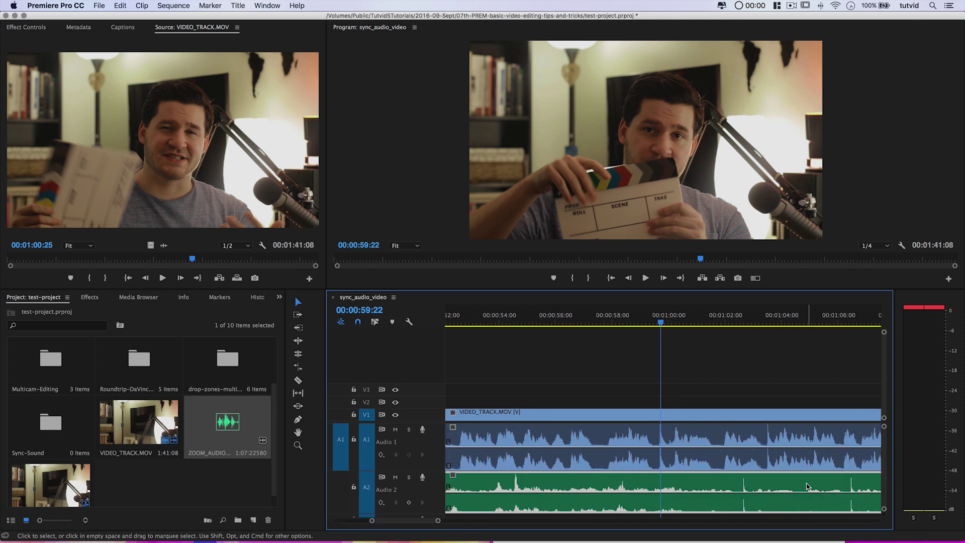
pyautogui.moveTo(649, 315); pyautogui.dragTo(640, 316)
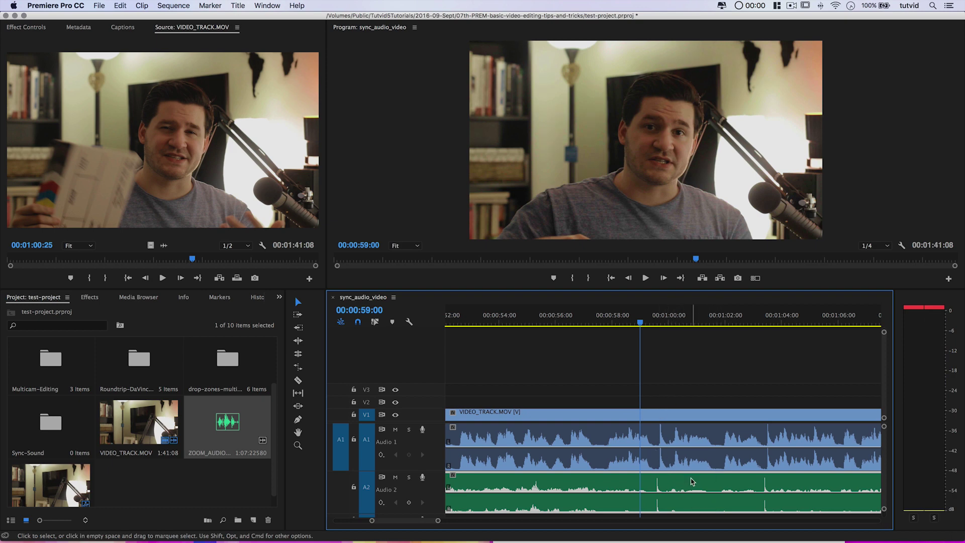
pyautogui.moveTo(691, 482); pyautogui.dragTo(691, 464)
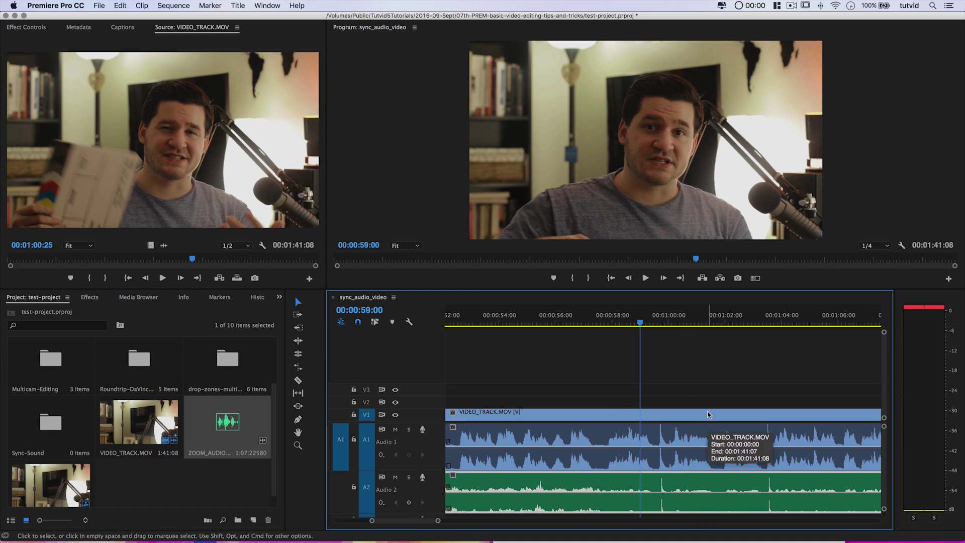
pyautogui.press('space')
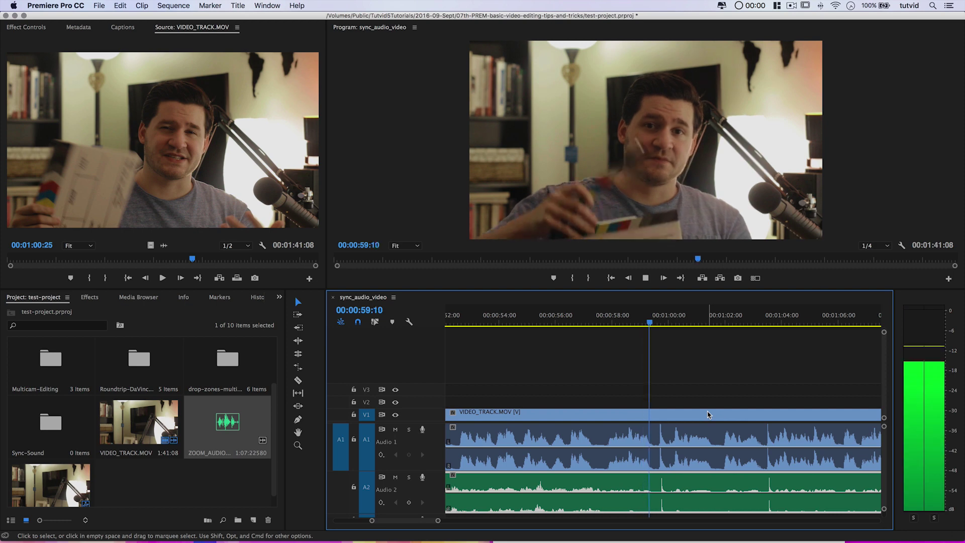
pyautogui.press('space')
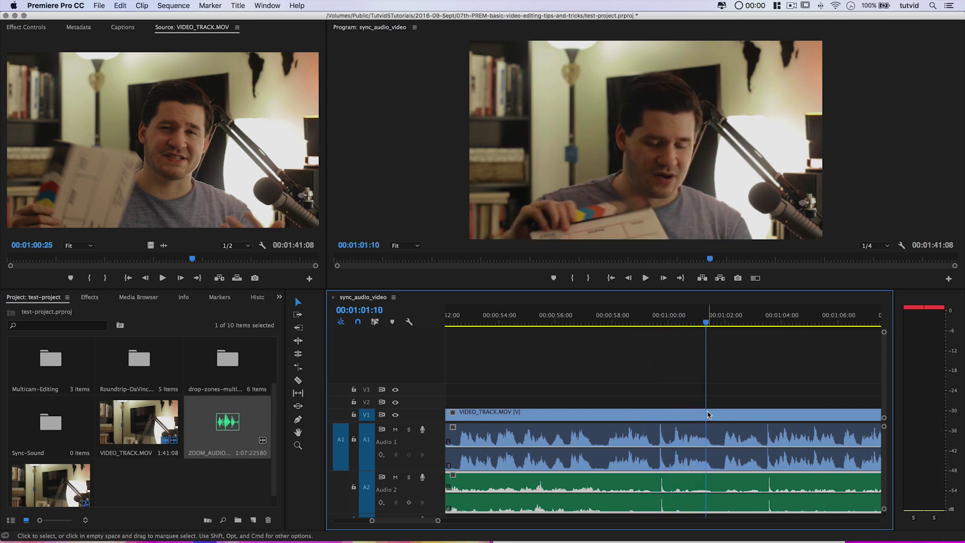
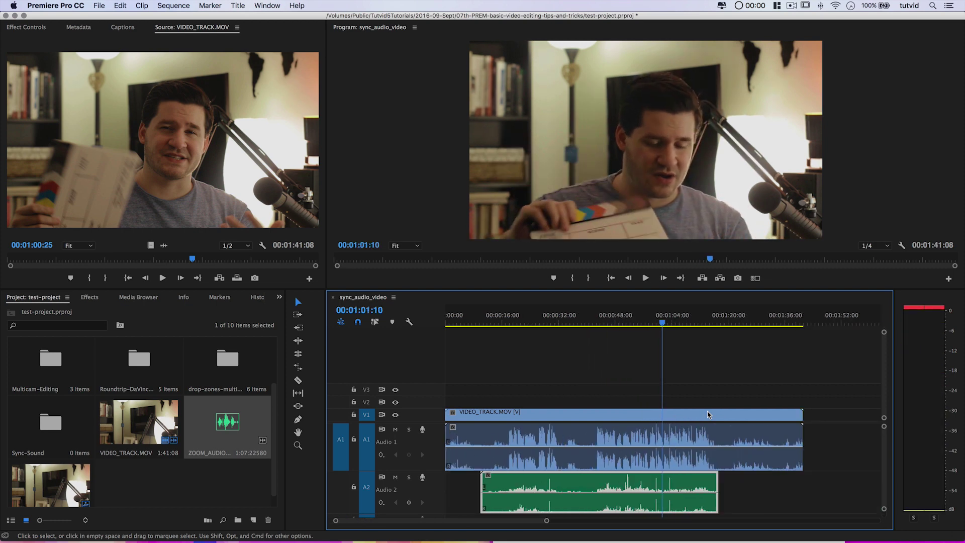
# Mute the camera audio track A1 and play a section before the clap to hear only the external recording
pyautogui.click(395, 429)
pyautogui.click(634, 320)
pyautogui.press('space')
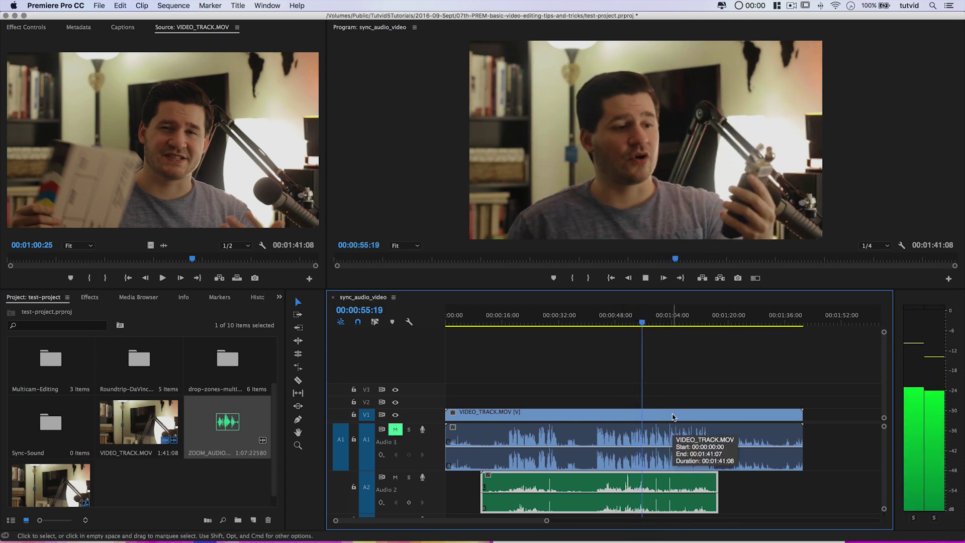
pyautogui.press('space')
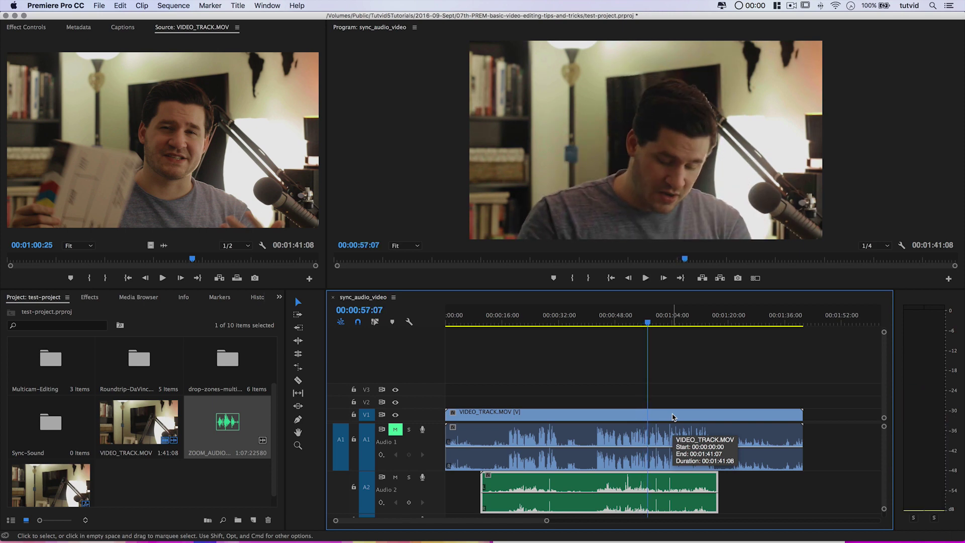
# Raise the audio gain of the external audio clip on A2 and play back the louder recording
pyautogui.rightClick(607, 483)
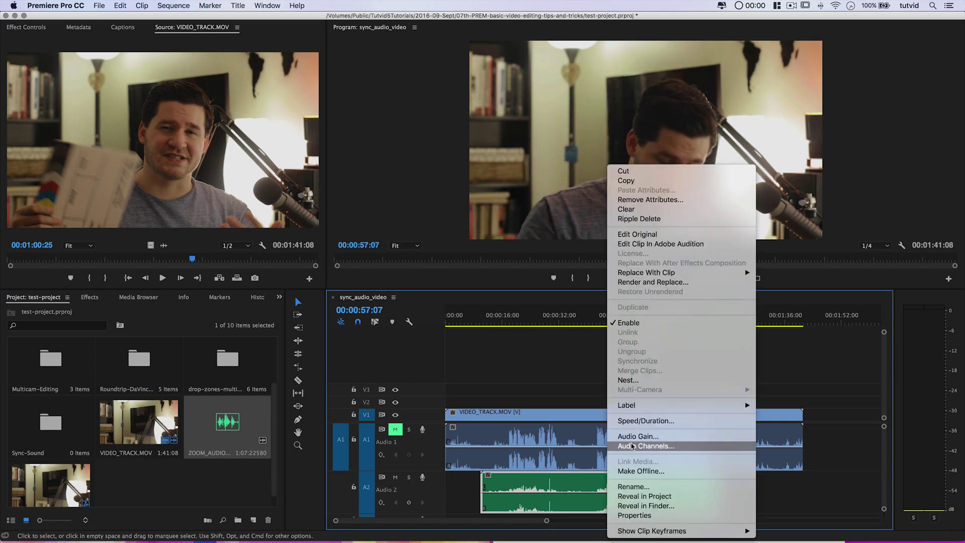
pyautogui.click(634, 437)
pyautogui.moveTo(492, 270); pyautogui.dragTo(514, 218)
pyautogui.click(536, 255)
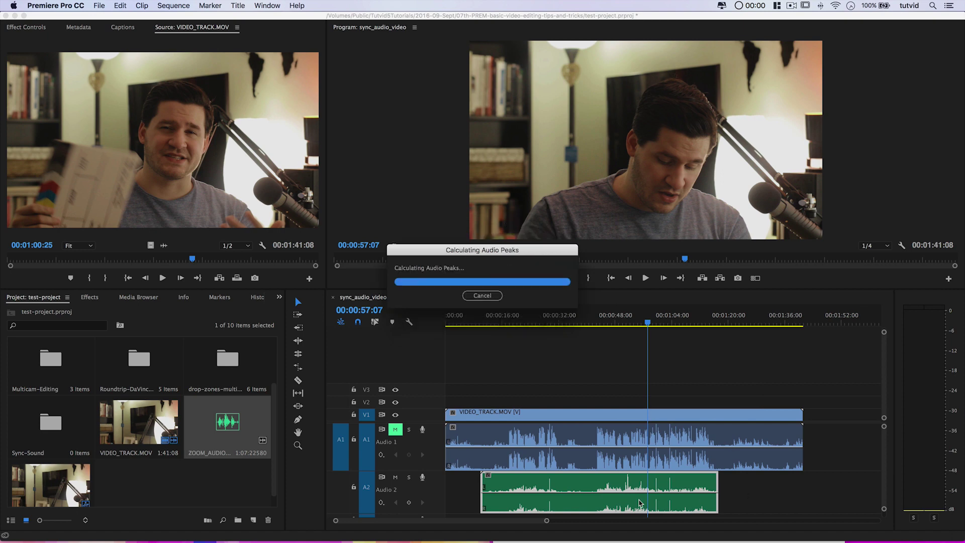
pyautogui.press('space')
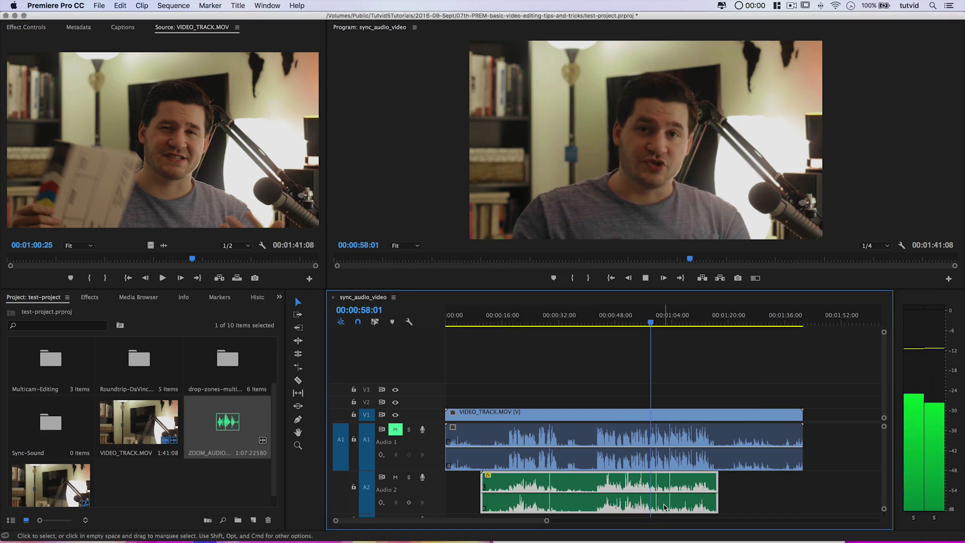
pyautogui.press('space')
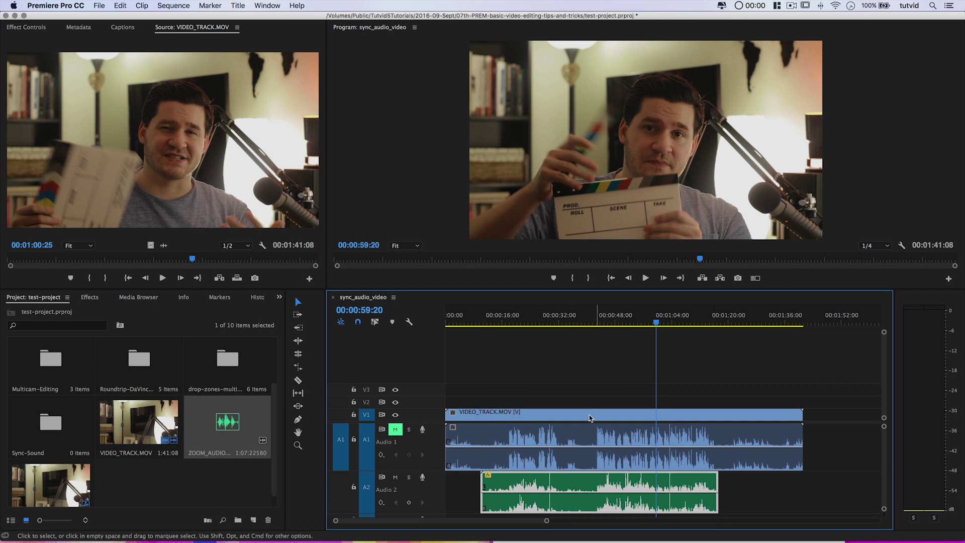
# Delete all video and audio clips from the sync_audio_video sequence and collapse the expanded audio tracks
pyautogui.moveTo(798, 499); pyautogui.dragTo(534, 397)
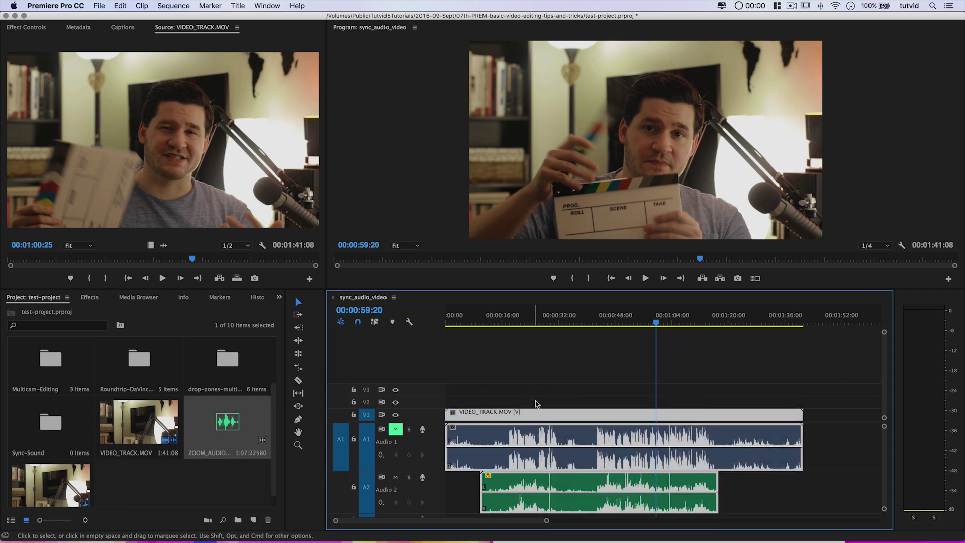
pyautogui.scroll(-3, 680, 447)
pyautogui.scroll(3, 673, 463)
pyautogui.press('Delete')
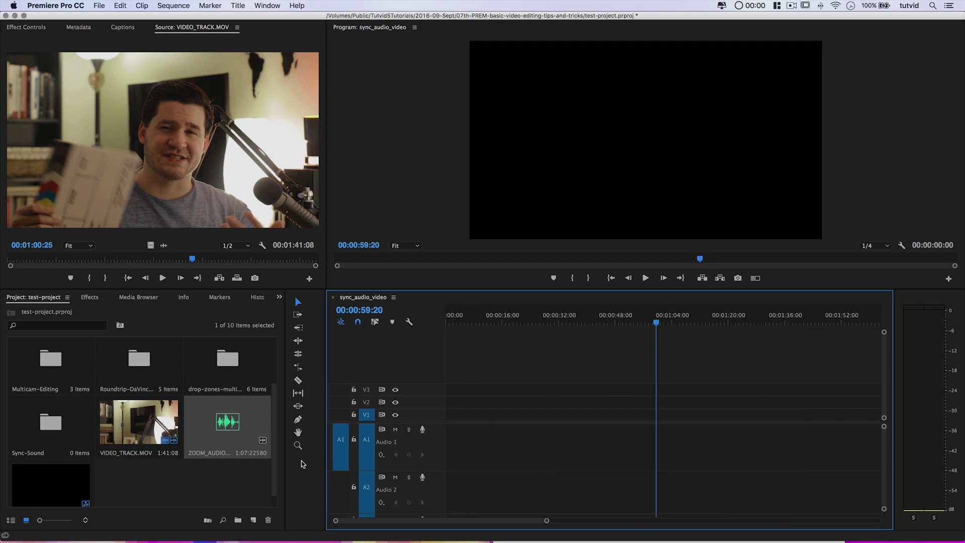
pyautogui.click(253, 478)
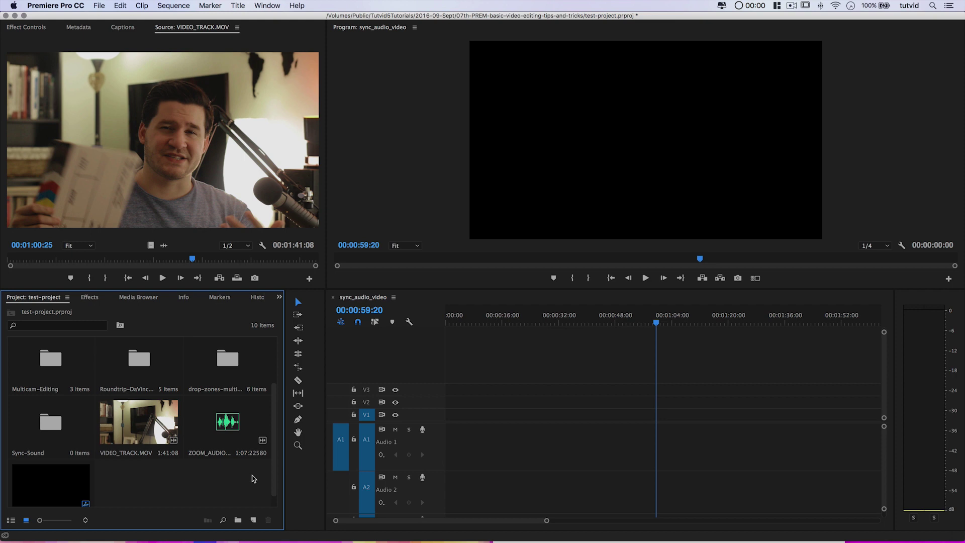
pyautogui.hotkey('shift', '-')
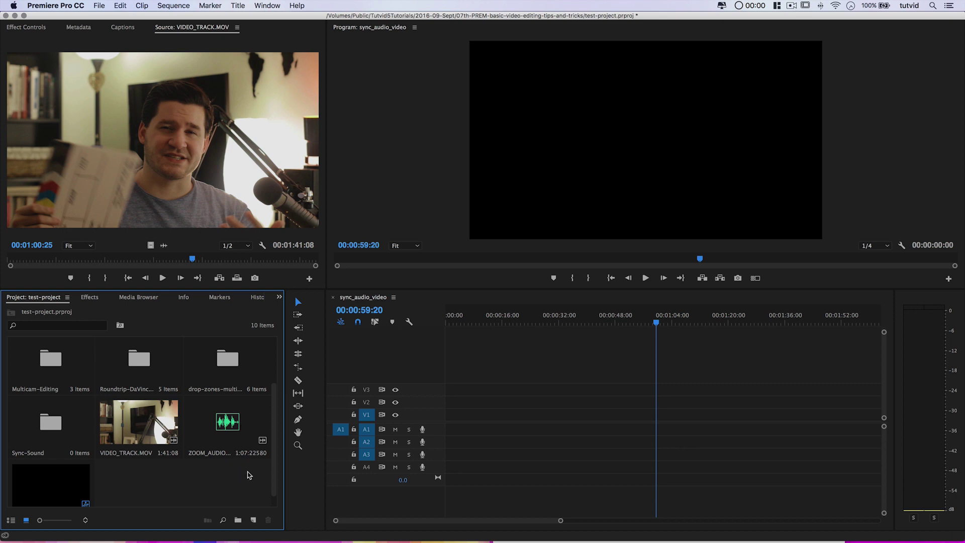
# Start merging VIDEO_TRACK.MOV with the ZOOM_AUDIO clip in the project and name the merged clip "syncd"
pyautogui.click(144, 429)
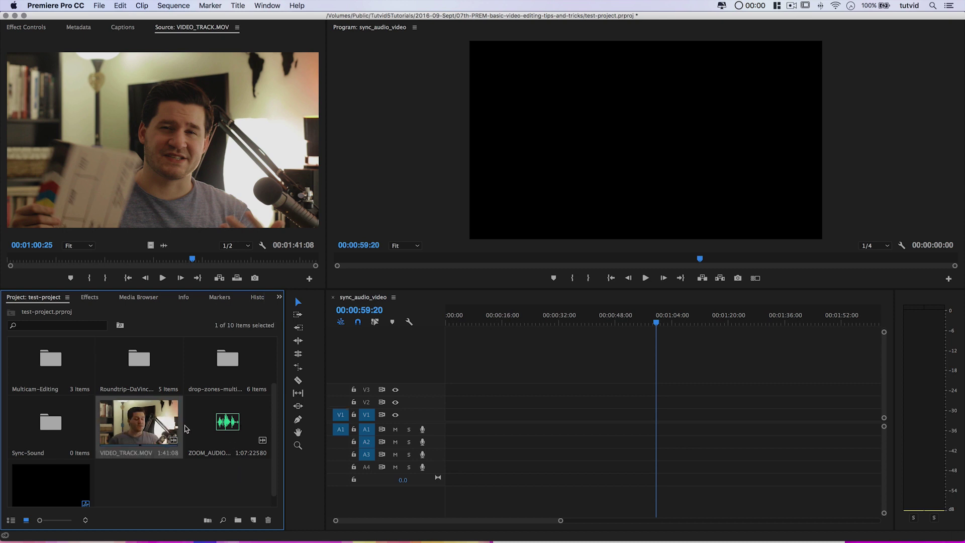
pyautogui.keyDown('shift'); pyautogui.click(229, 419); pyautogui.keyUp('shift')
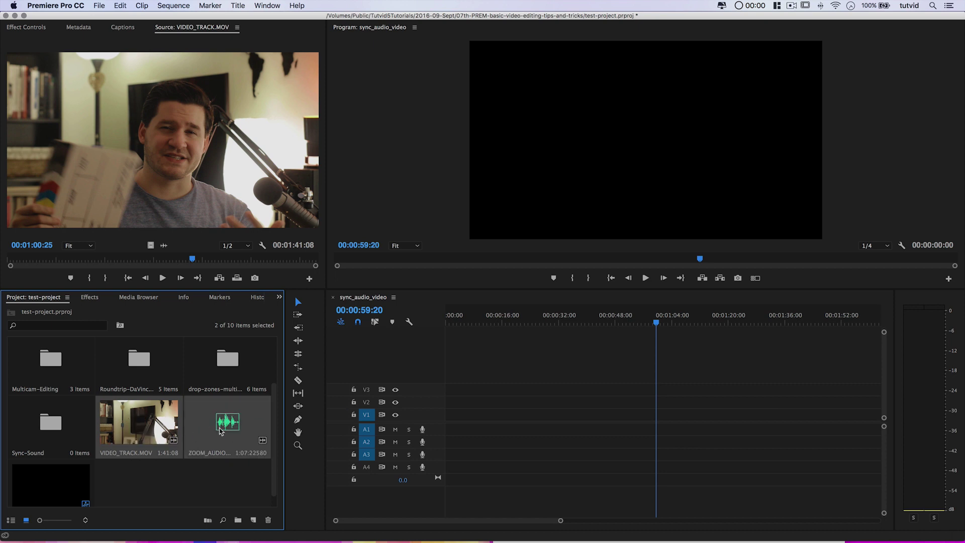
pyautogui.rightClick(154, 412)
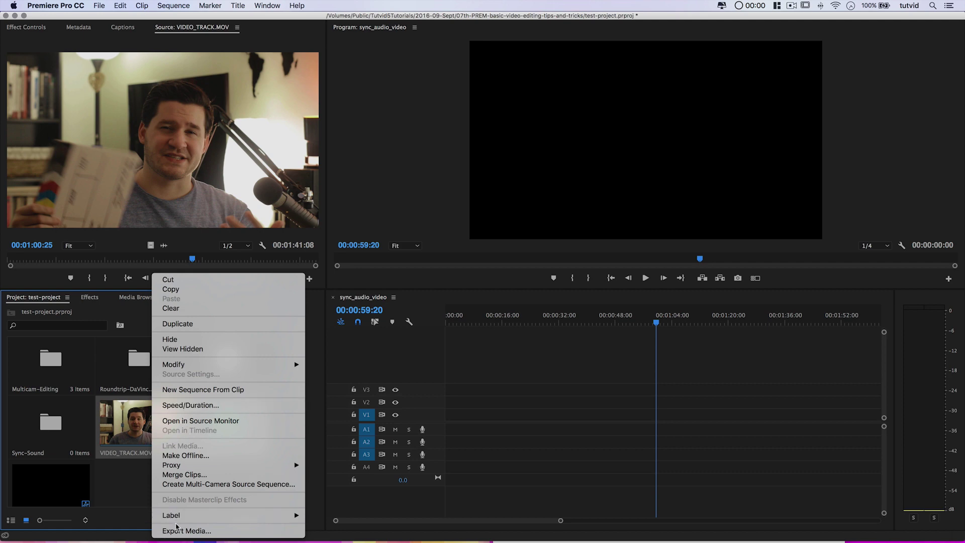
pyautogui.click(199, 475)
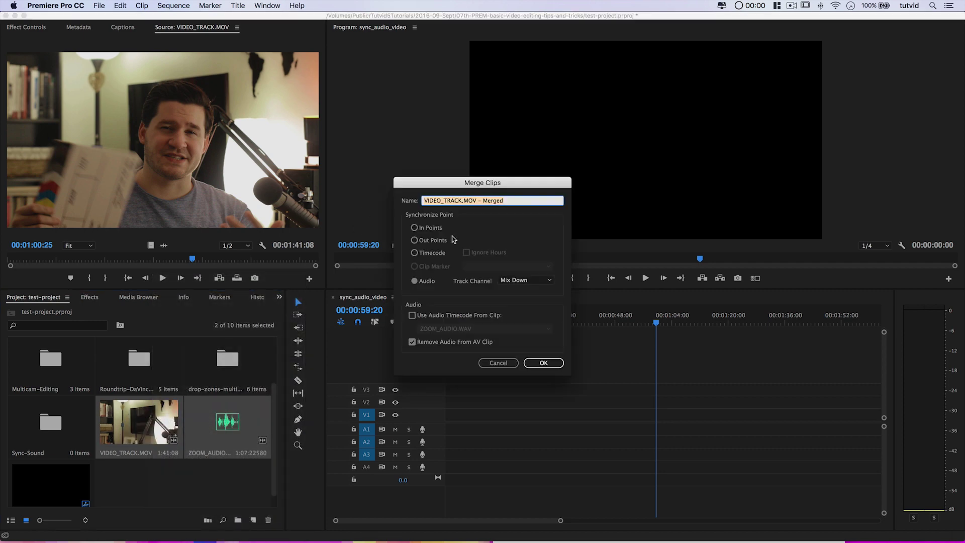
pyautogui.moveTo(485, 190); pyautogui.dragTo(423, 188)
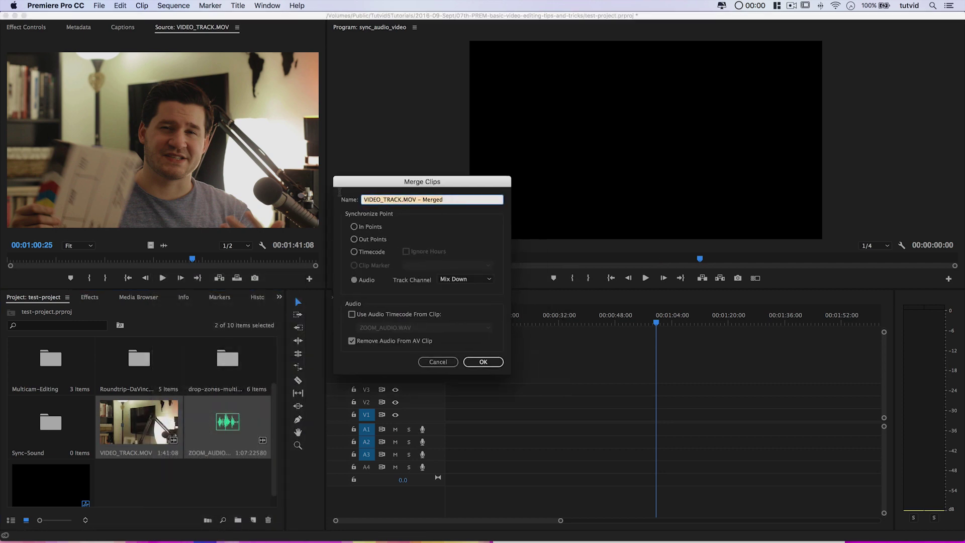
pyautogui.write('syncd')
pyautogui.moveTo(413, 187); pyautogui.dragTo(426, 195)
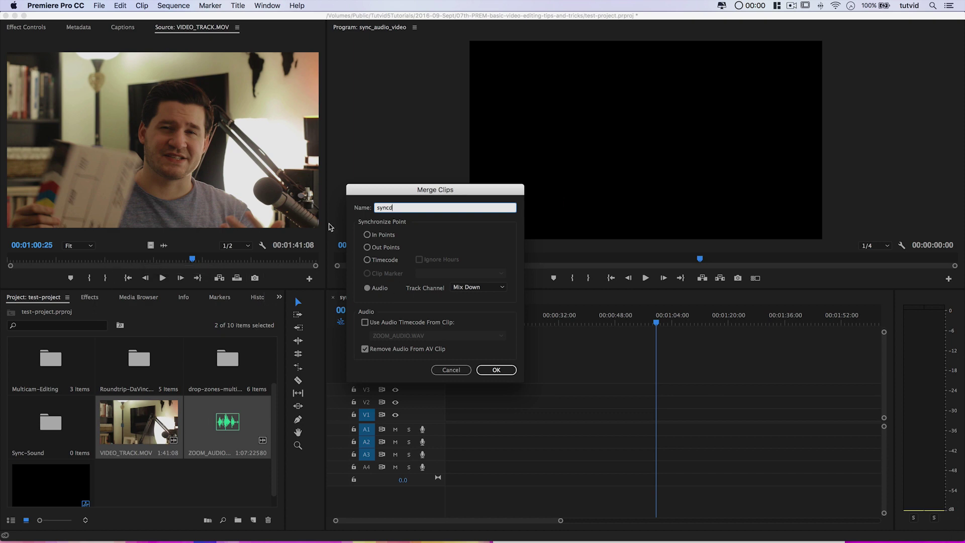
# Merge the clips with Audio as the synchronize point, Mix Down as track channel, and the AV clip's audio removed
pyautogui.click(366, 287)
pyautogui.moveTo(435, 191)
pyautogui.mouseDown()
pyautogui.moveTo(419, 194)
pyautogui.moveTo(426, 197)
pyautogui.mouseUp()
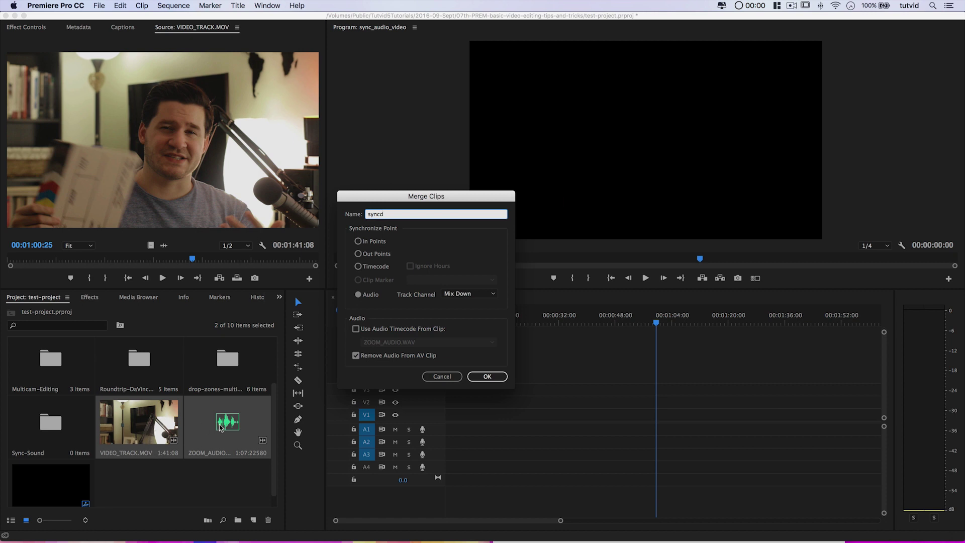
pyautogui.moveTo(419, 195)
pyautogui.mouseDown()
pyautogui.moveTo(427, 199)
pyautogui.moveTo(418, 200)
pyautogui.mouseUp()
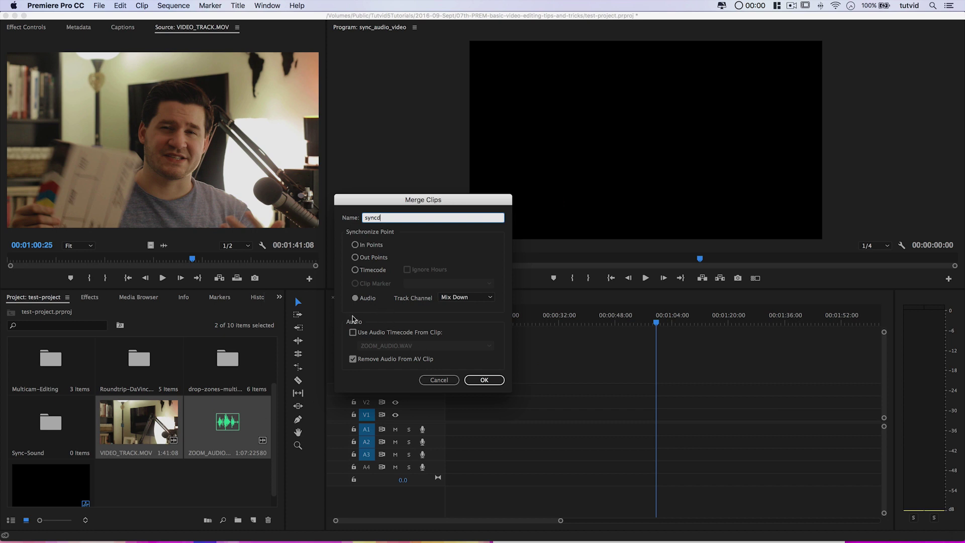
pyautogui.click(465, 297)
pyautogui.click(463, 326)
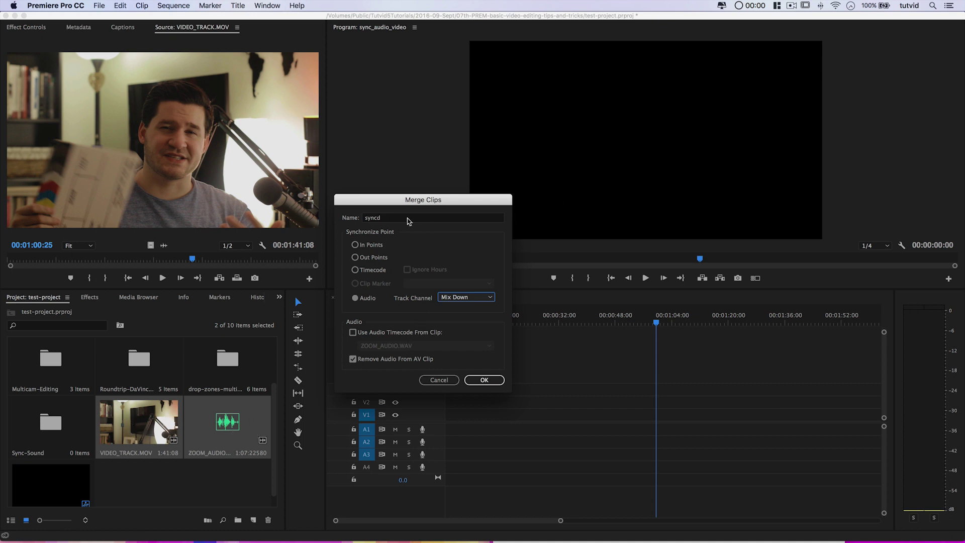
pyautogui.moveTo(417, 201); pyautogui.dragTo(423, 192)
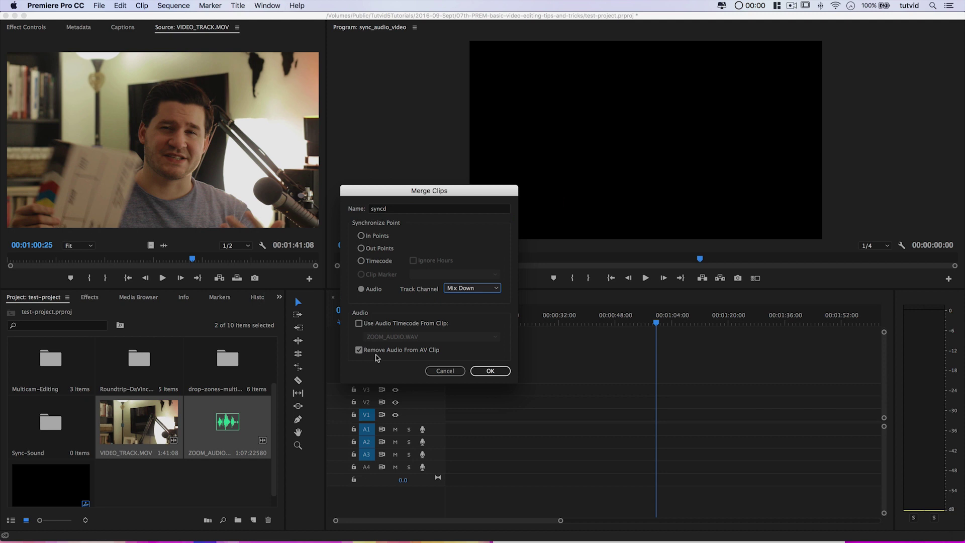
pyautogui.click(490, 370)
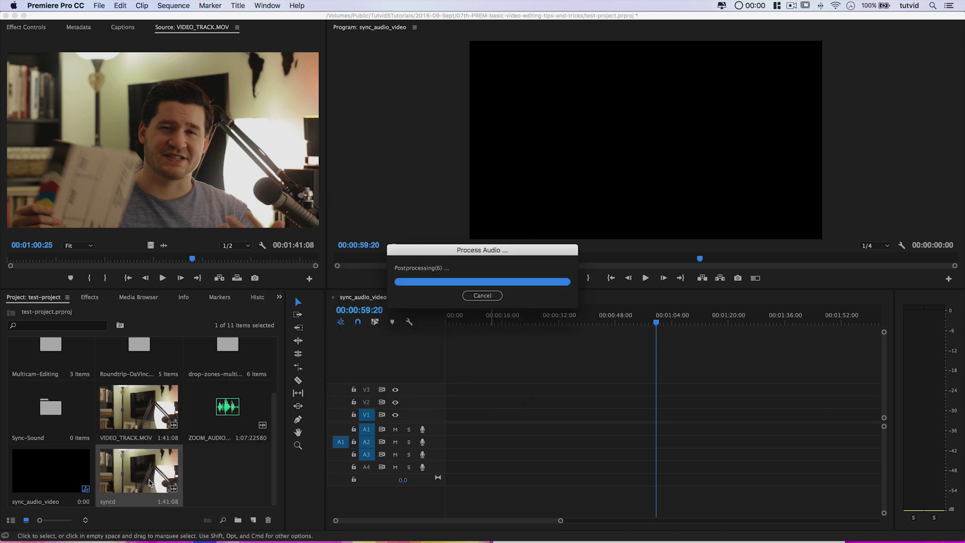
# Place the merged syncd clip at the start of the empty sync_audio_video sequence and scrub through its audio section
pyautogui.moveTo(138, 487); pyautogui.dragTo(438, 418)
pyautogui.click(481, 325)
pyautogui.moveTo(481, 326); pyautogui.dragTo(633, 325)
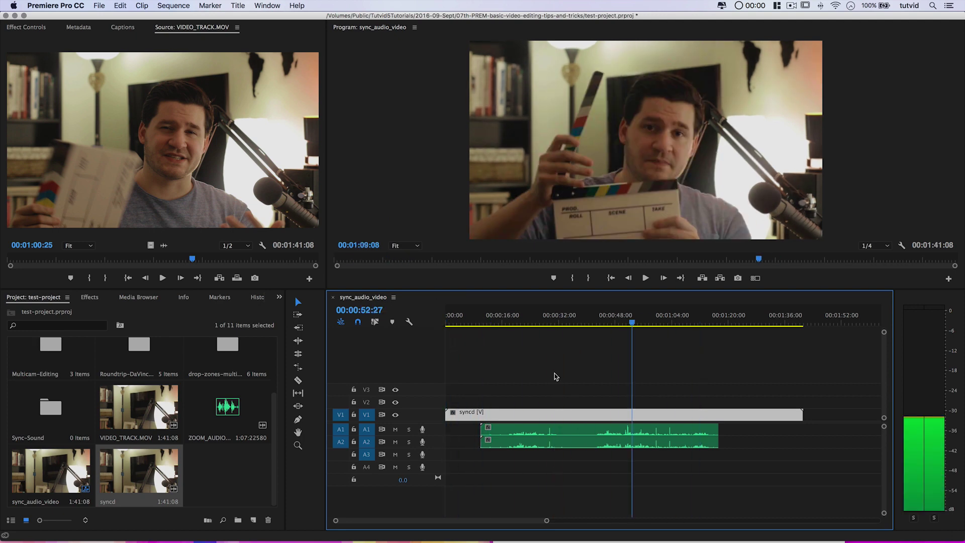
# Trim both ends of the syncd video to match its audio and move the trimmed clip to the sequence start
pyautogui.moveTo(463, 392); pyautogui.dragTo(718, 413)
pyautogui.moveTo(447, 415); pyautogui.dragTo(480, 415)
pyautogui.moveTo(587, 417); pyautogui.dragTo(552, 417)
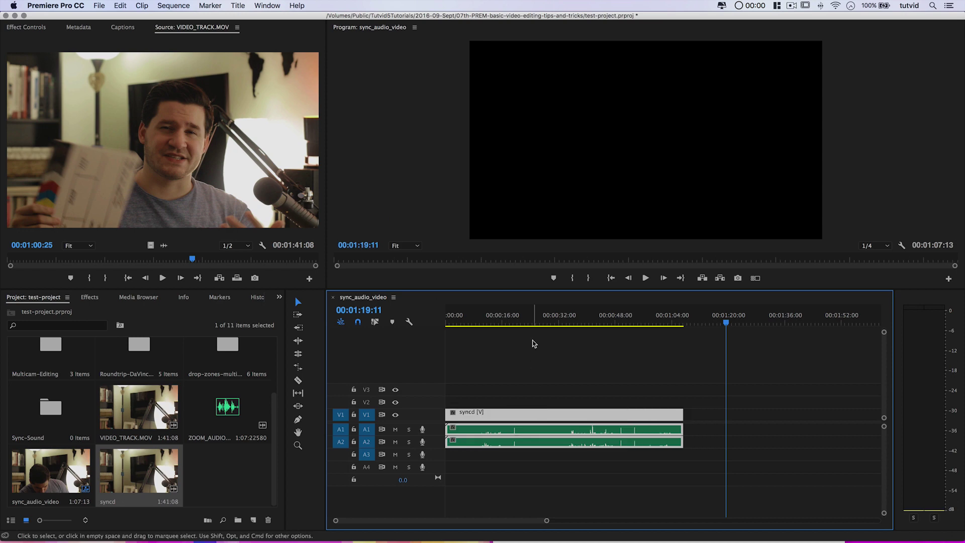
# Adjust the audio gain of the syncd clip's audio on A1 and A2 by 11.6 dB
pyautogui.click(576, 469)
pyautogui.moveTo(534, 461); pyautogui.dragTo(564, 436)
pyautogui.press('g')
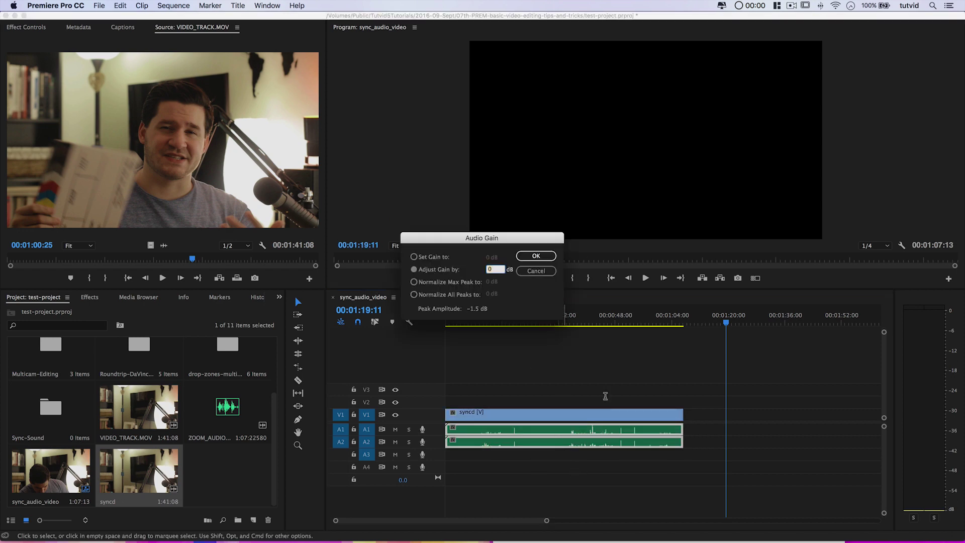
pyautogui.moveTo(508, 271); pyautogui.dragTo(502, 226)
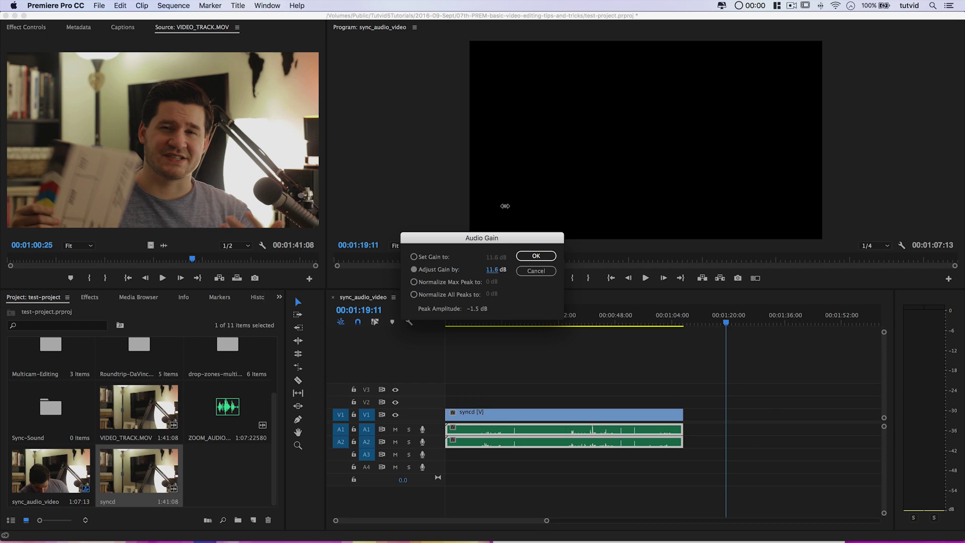
pyautogui.click(552, 257)
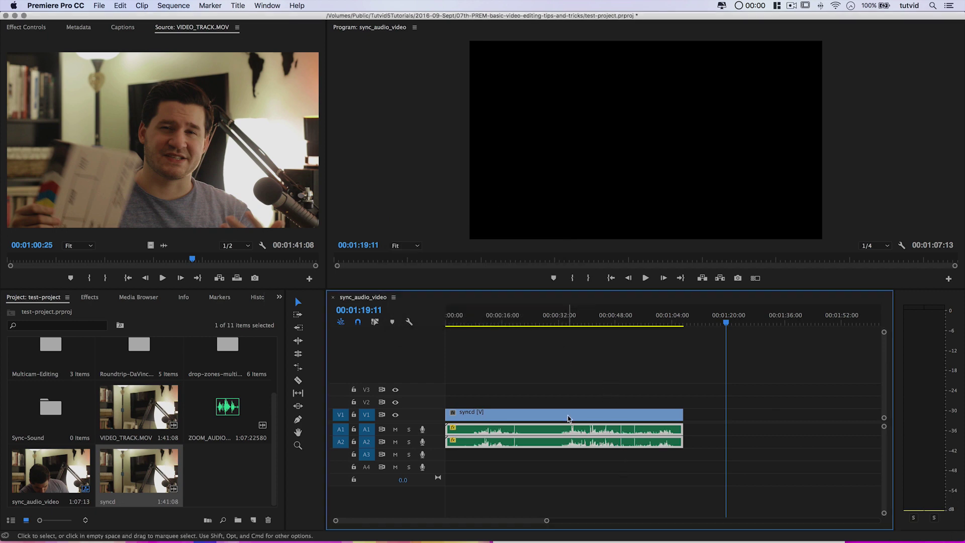
# Play back the syncd clip from 00:00:32:13 and scrub ahead to 00:00:51:02 to check the audio sync
pyautogui.click(560, 317)
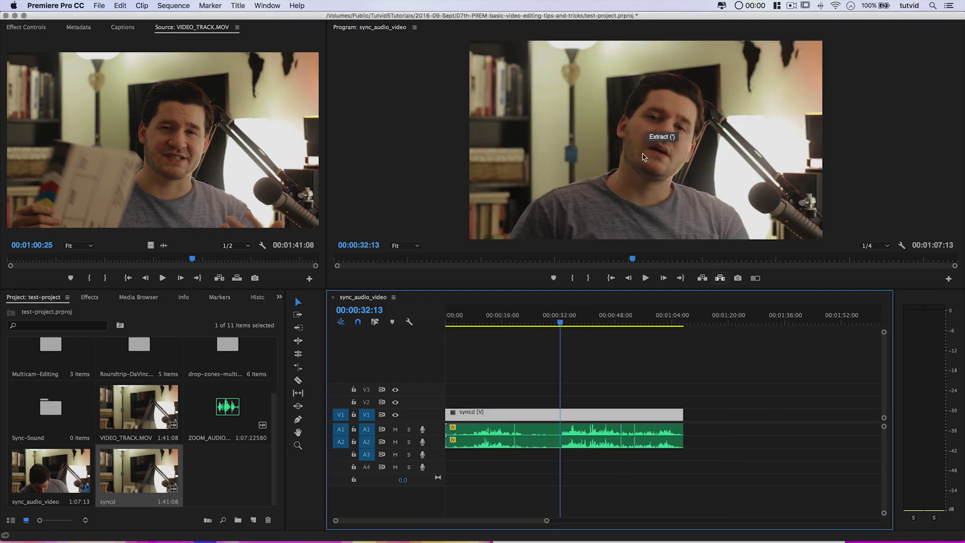
pyautogui.press('space')
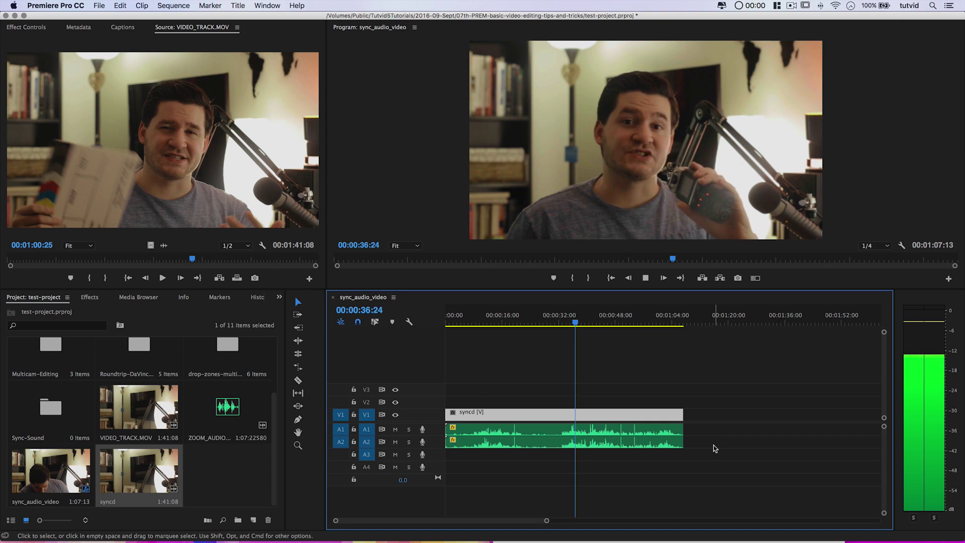
pyautogui.press('space')
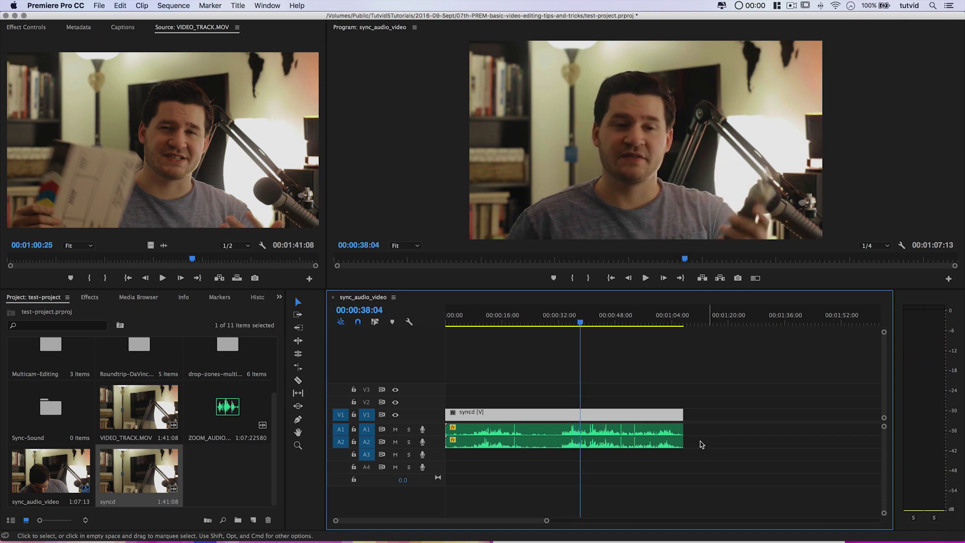
pyautogui.moveTo(581, 322); pyautogui.dragTo(626, 322)
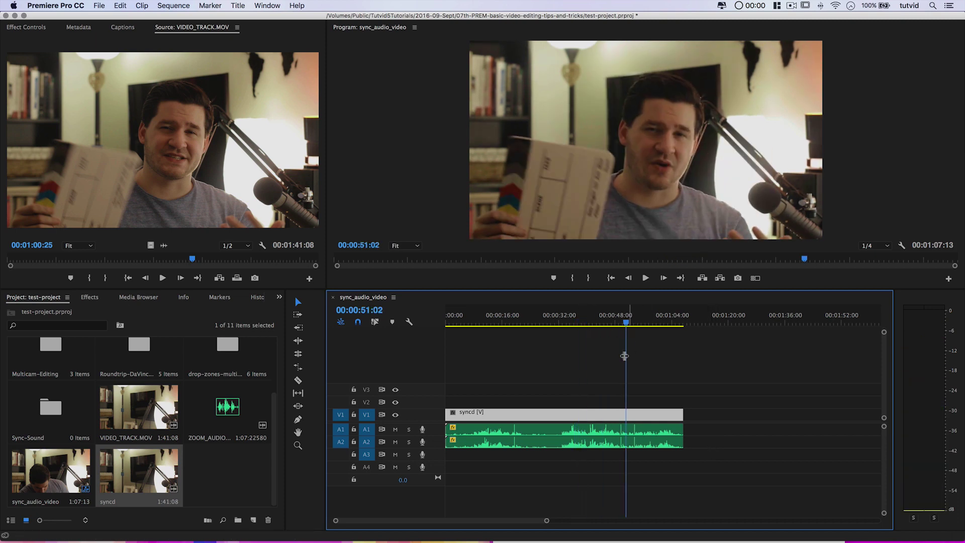